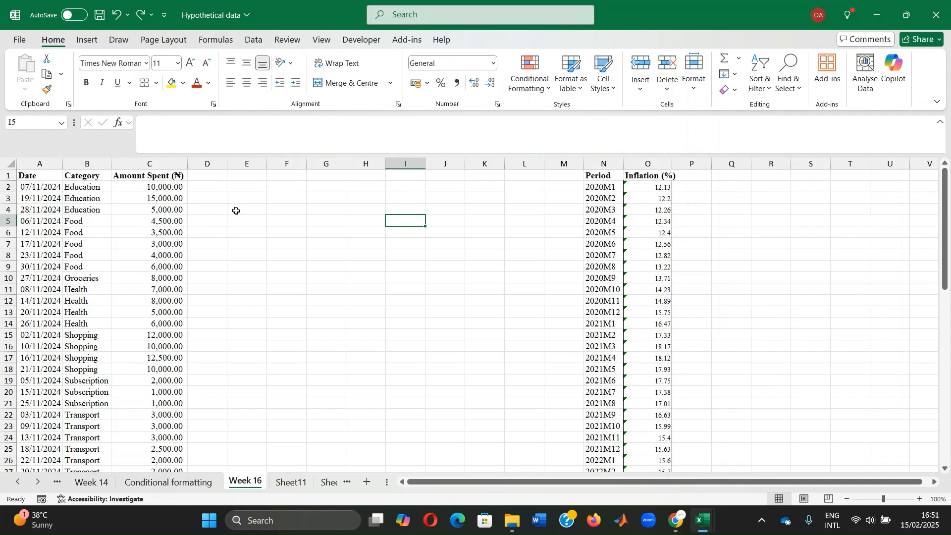
# Step: Enter the formula =C2+C3+C4 in cell E4 to add up the three Education amounts
pyautogui.click(235, 211)
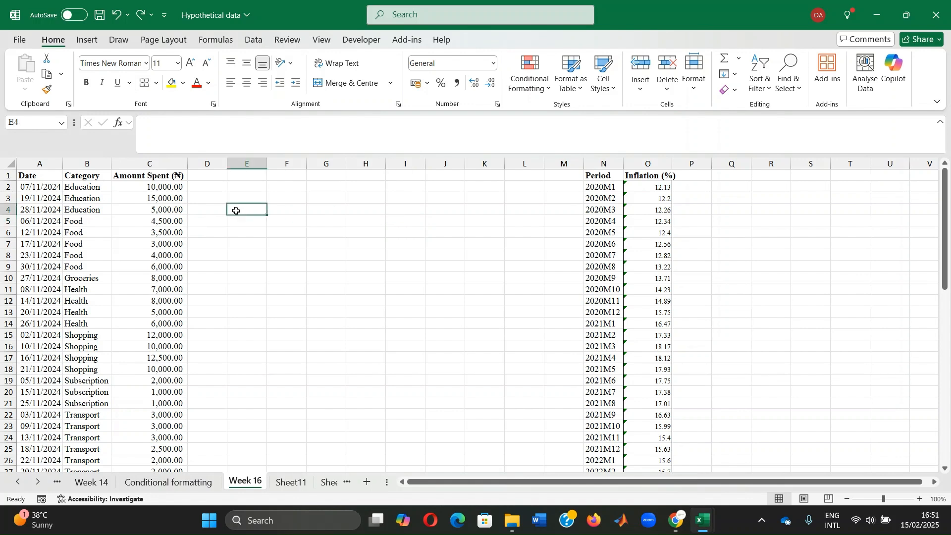
pyautogui.write('=')
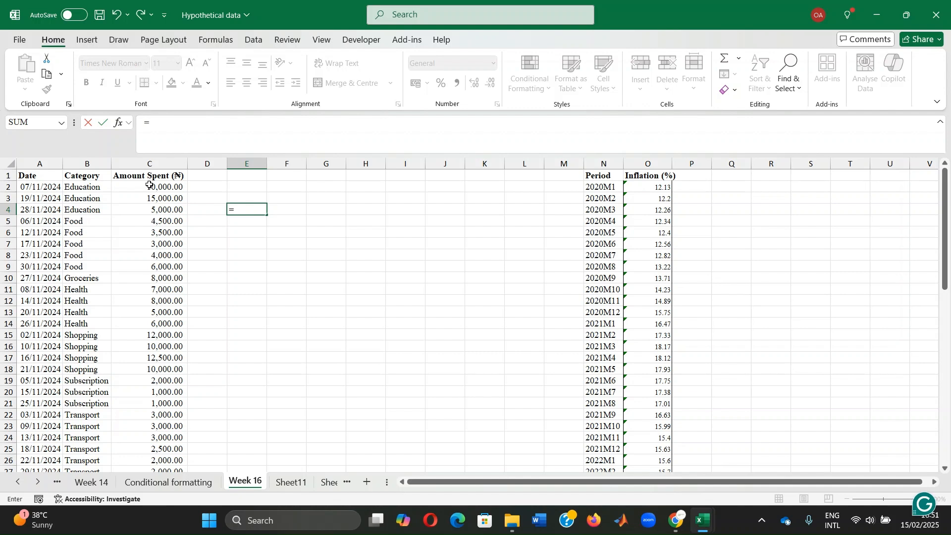
pyautogui.write('+')
pyautogui.press('BackSpace')
pyautogui.click(165, 187)
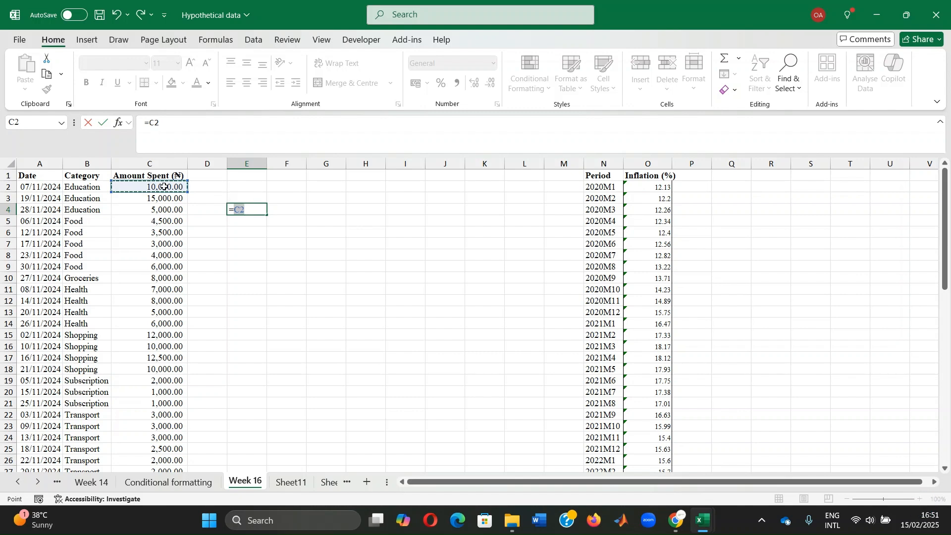
pyautogui.write('+')
pyautogui.click(159, 198)
pyautogui.write('+')
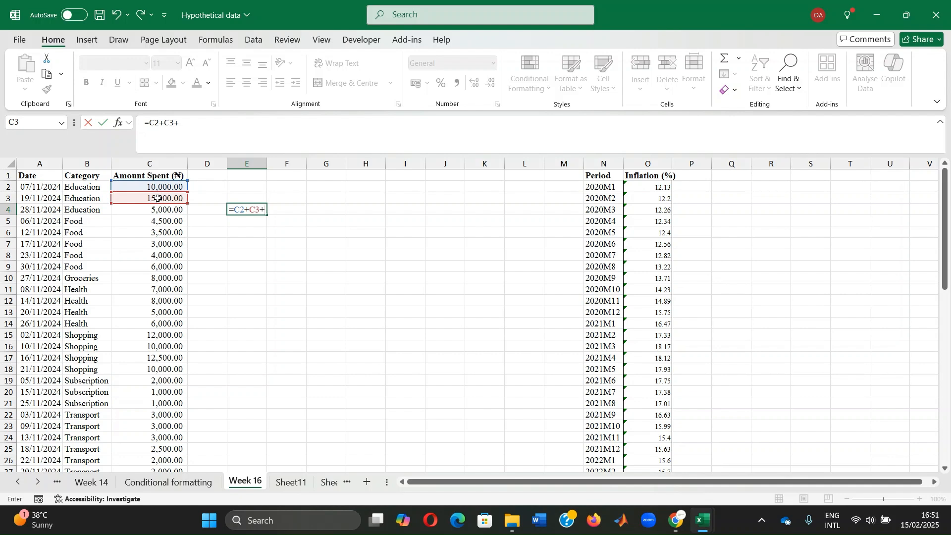
pyautogui.click(155, 210)
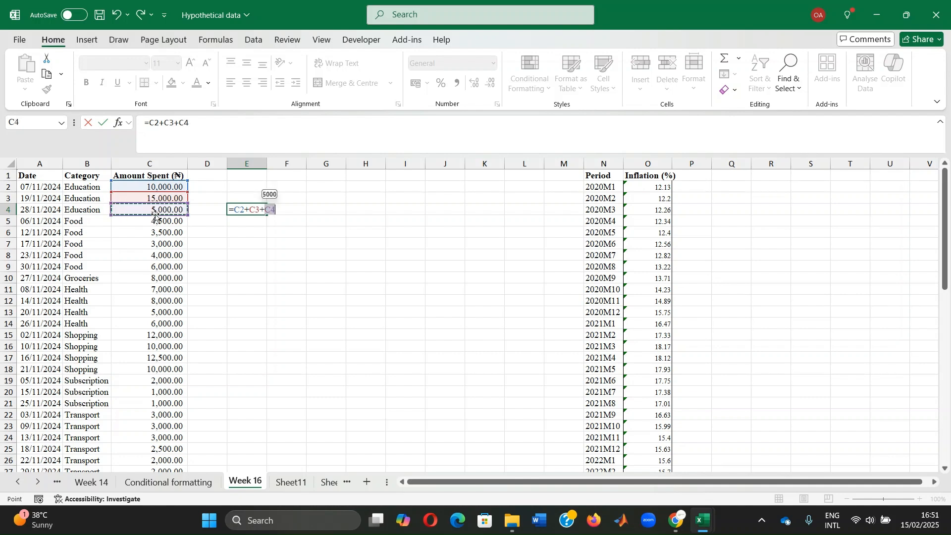
pyautogui.press('Return')
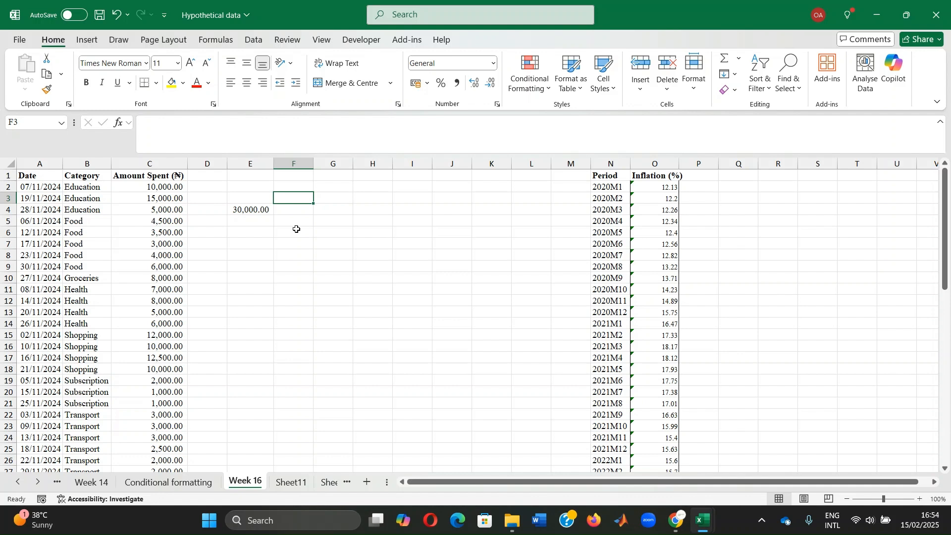
# Step: Enter the formula =SUM(C2:C4) in cell F4 to total the Education amounts with a function
pyautogui.click(301, 208)
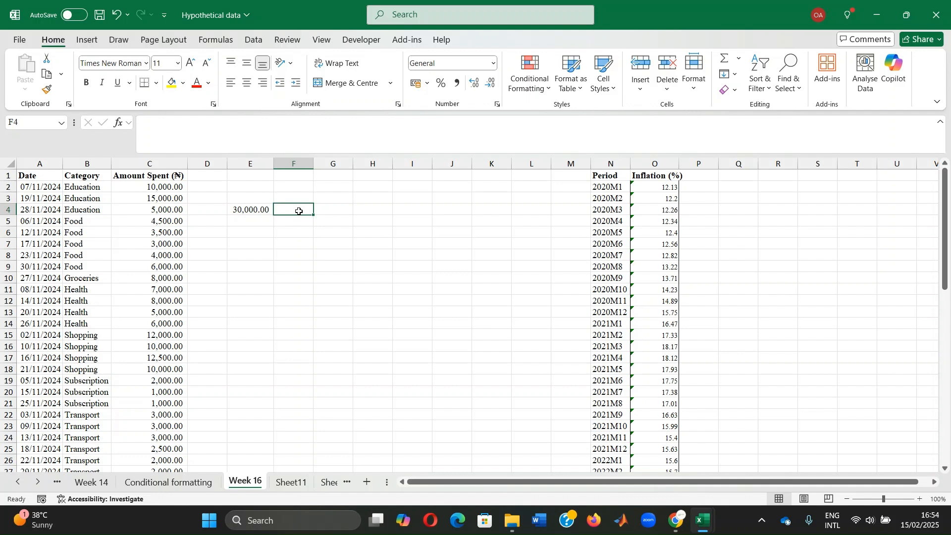
pyautogui.write('=')
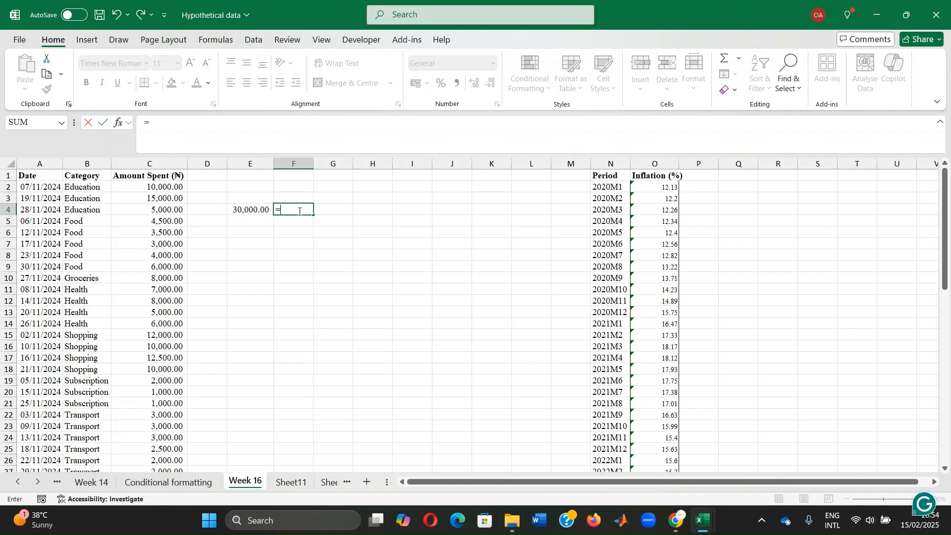
pyautogui.write('sum(')
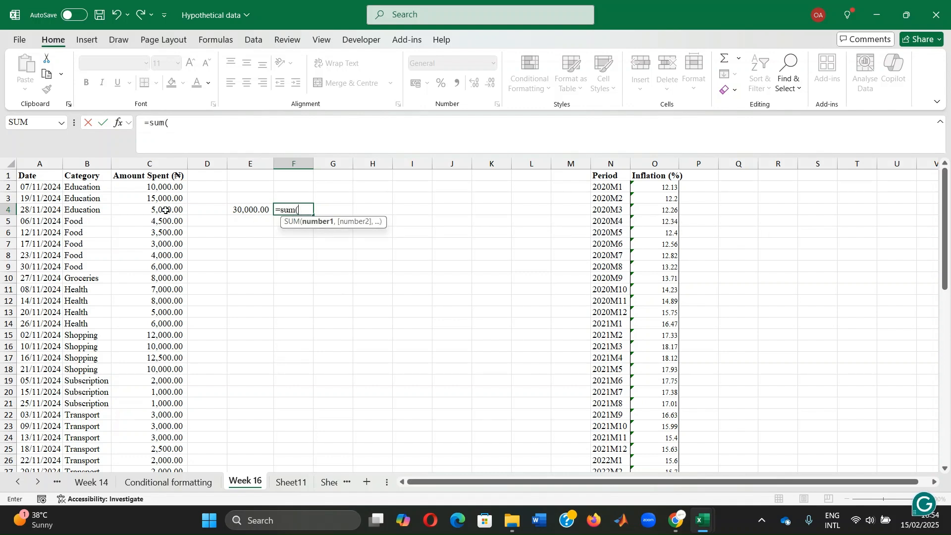
pyautogui.moveTo(158, 189); pyautogui.dragTo(163, 209)
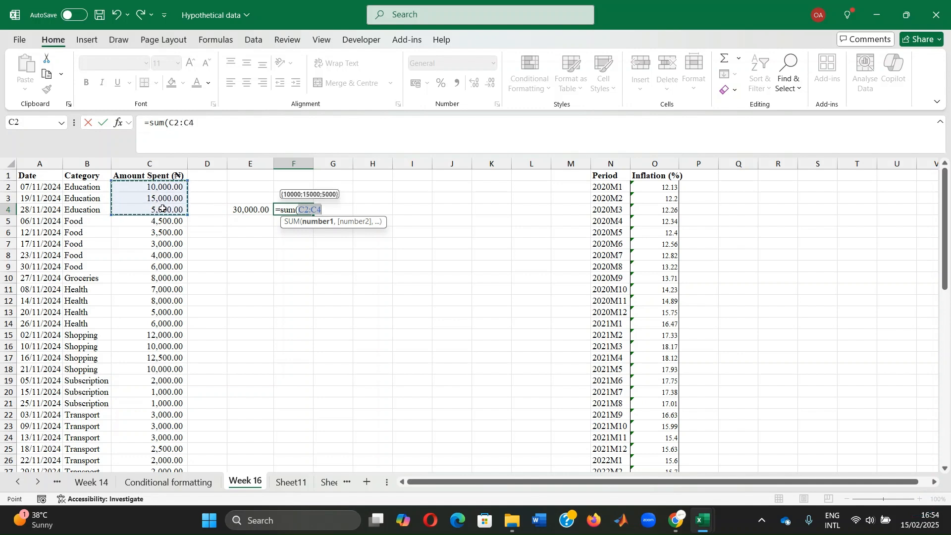
pyautogui.write(')')
pyautogui.press('Return')
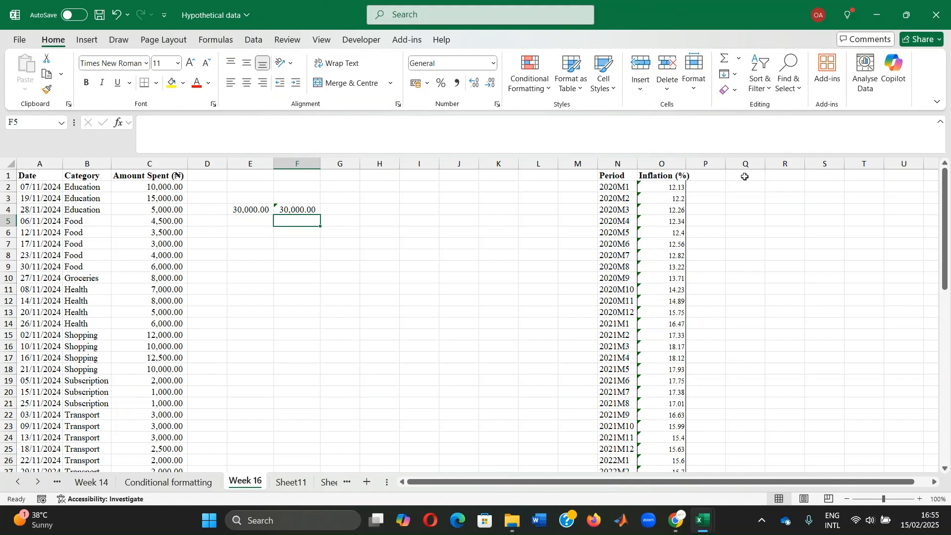
# Step: Enter the formula =AVERAGE(O2:O4) in cell R4 to average the first three inflation values
pyautogui.click(783, 211)
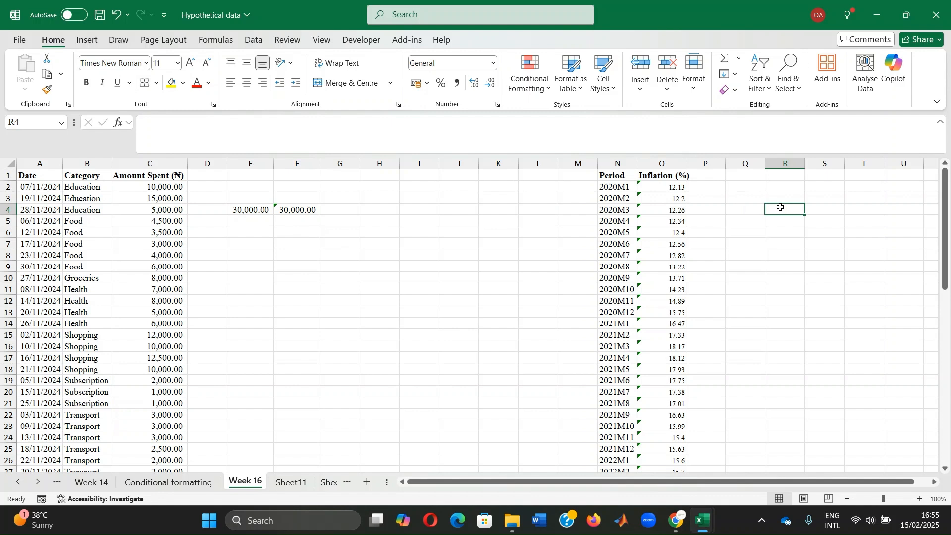
pyautogui.write('=average(')
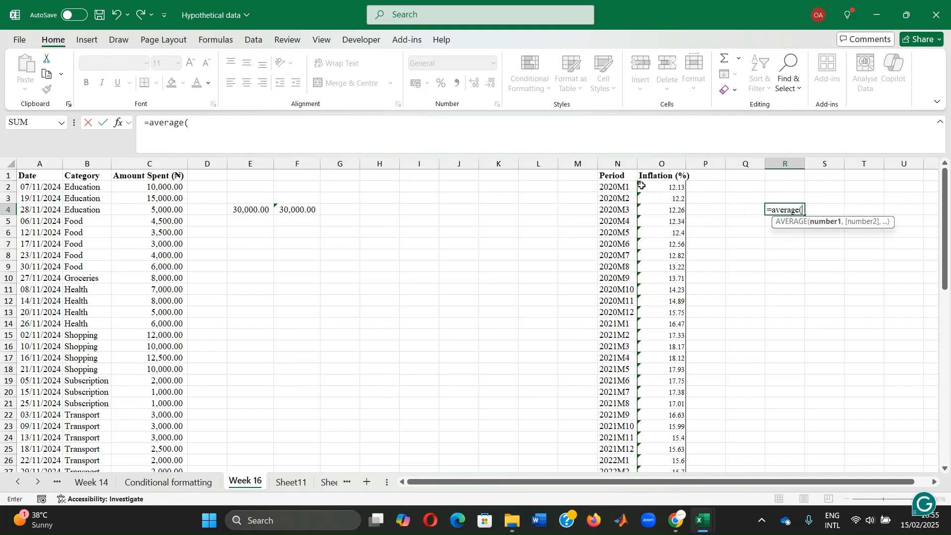
pyautogui.moveTo(643, 187); pyautogui.dragTo(656, 209)
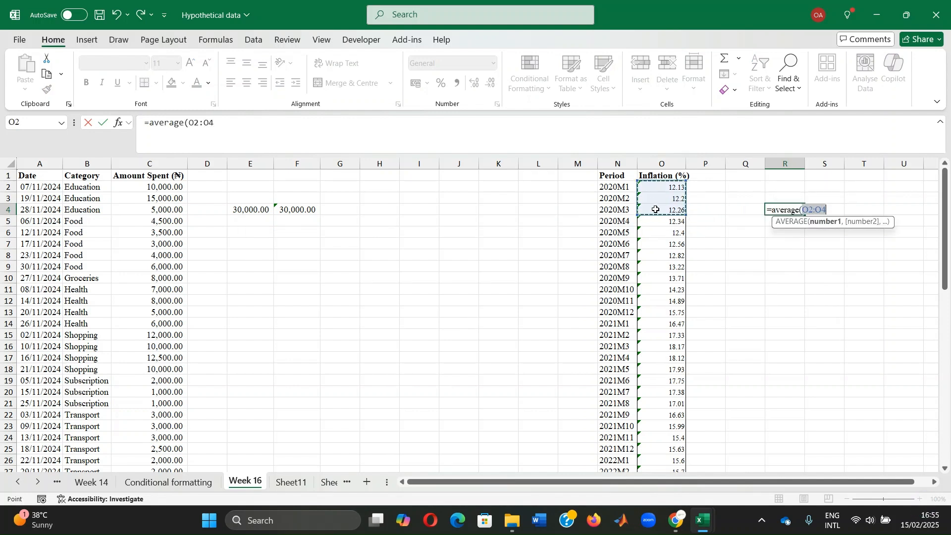
pyautogui.write(')')
pyautogui.press('Return')
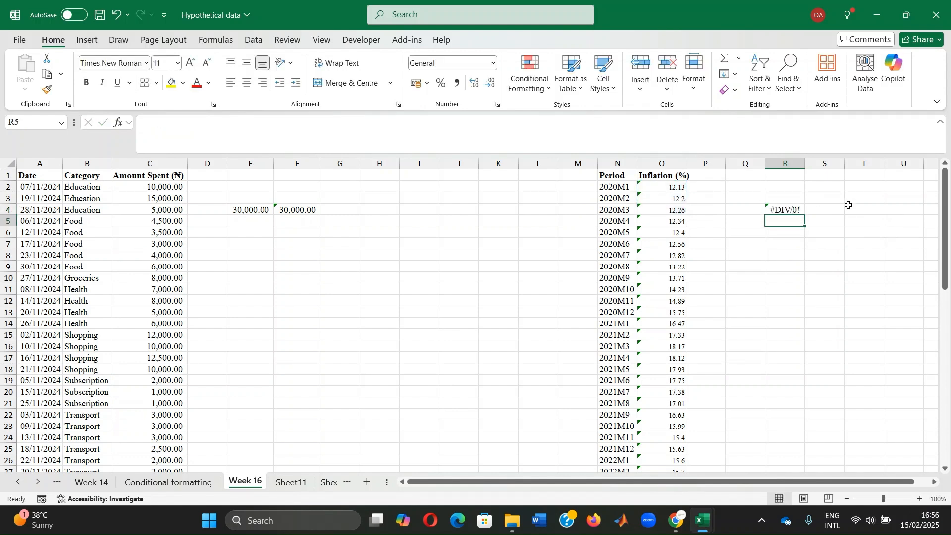
# Step: Check several inflation values in column O and change the number format of the whole Inflation (%) column
pyautogui.click(666, 190)
pyautogui.click(664, 210)
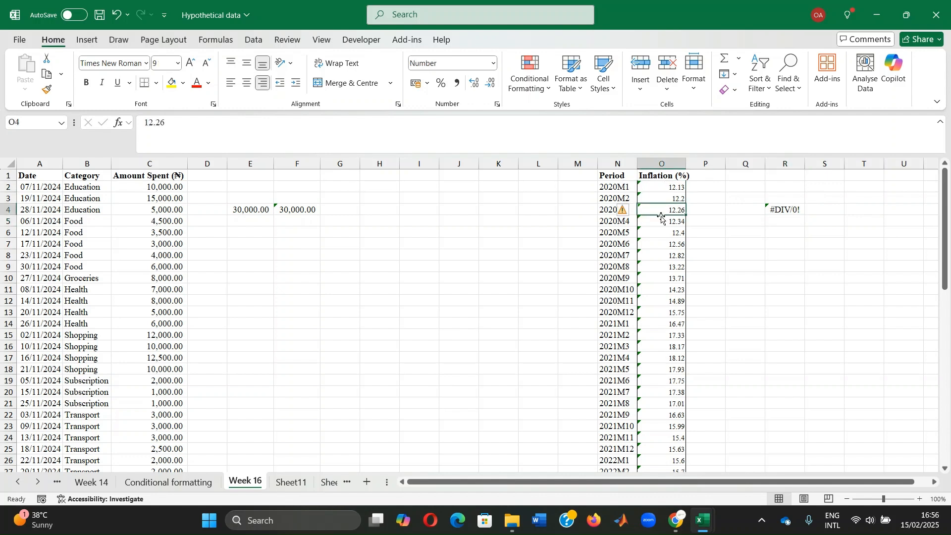
pyautogui.click(659, 192)
pyautogui.click(654, 240)
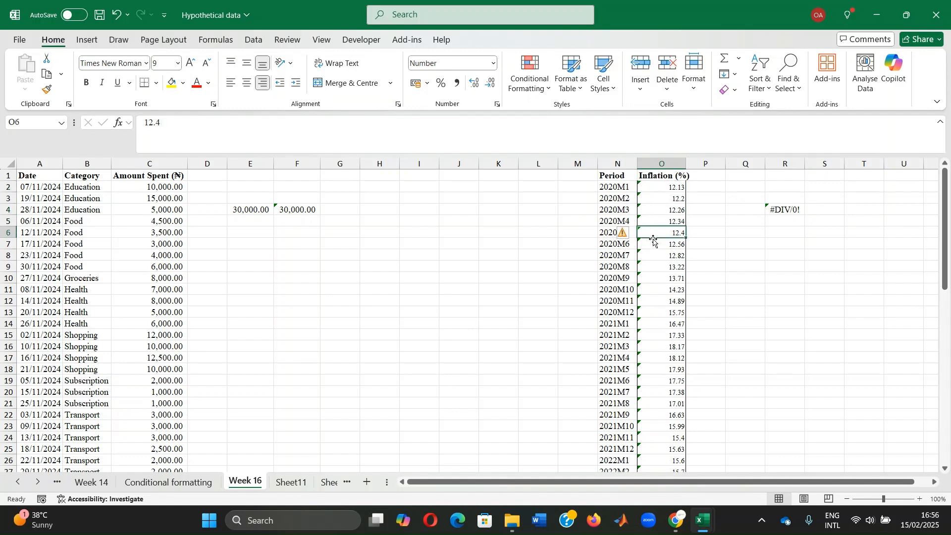
pyautogui.click(654, 244)
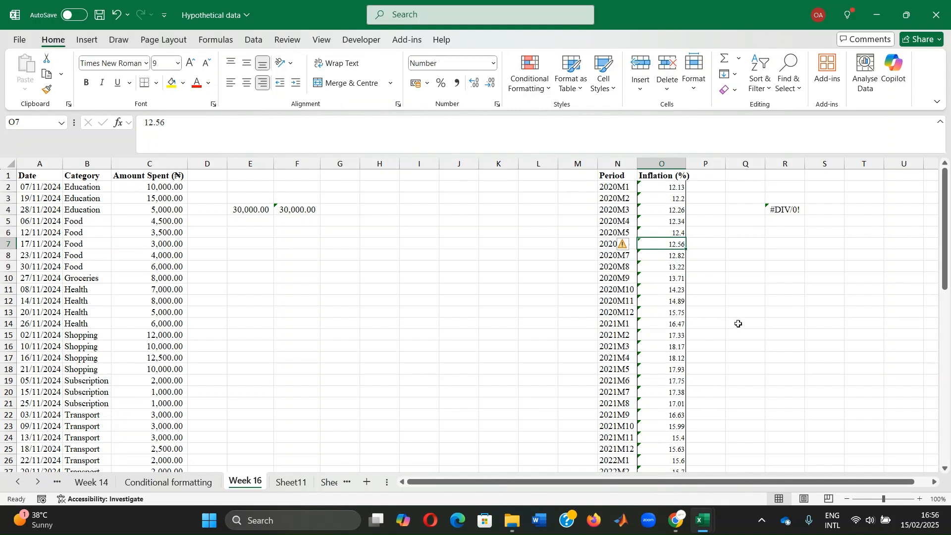
pyautogui.click(656, 324)
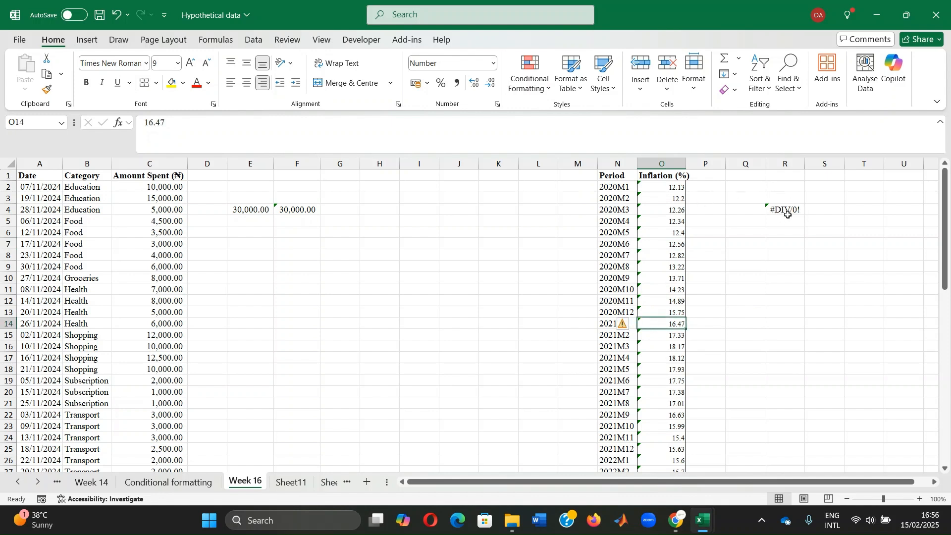
pyautogui.click(663, 163)
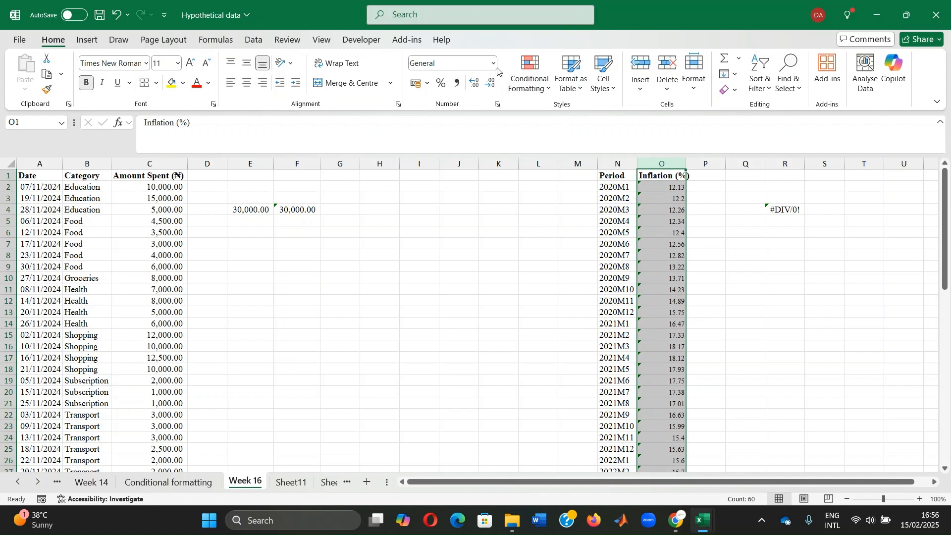
pyautogui.click(494, 63)
pyautogui.click(464, 120)
pyautogui.click(745, 280)
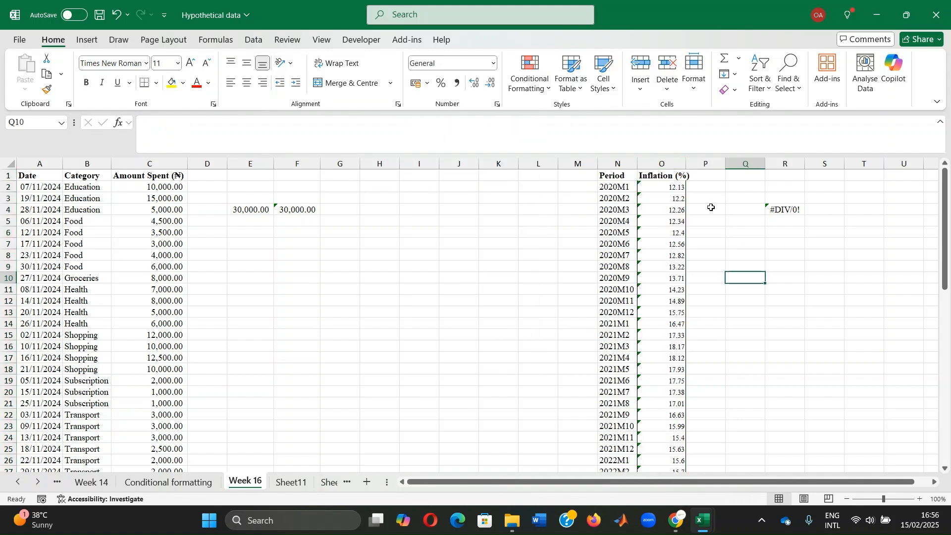
pyautogui.click(818, 209)
pyautogui.press('Down')
pyautogui.press('Down')
pyautogui.press('Down')
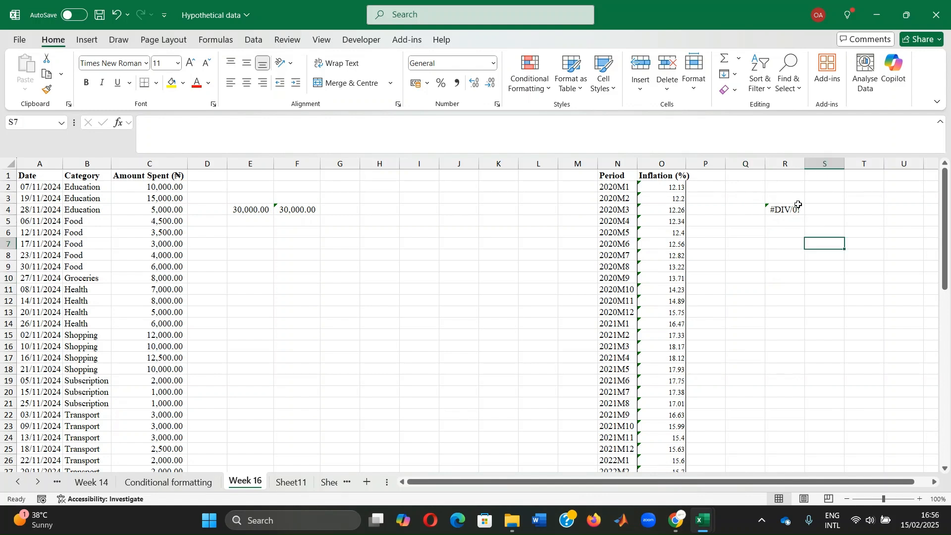
pyautogui.click(700, 159)
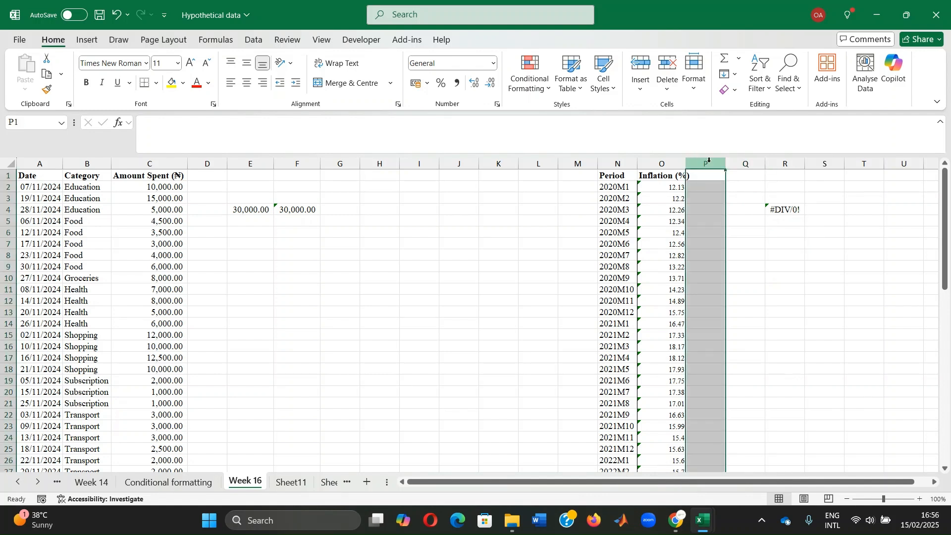
# Step: Enter the formula =AVERAGE(P2:P4) in cell S4 to average the first three data rows of column P
pyautogui.click(818, 208)
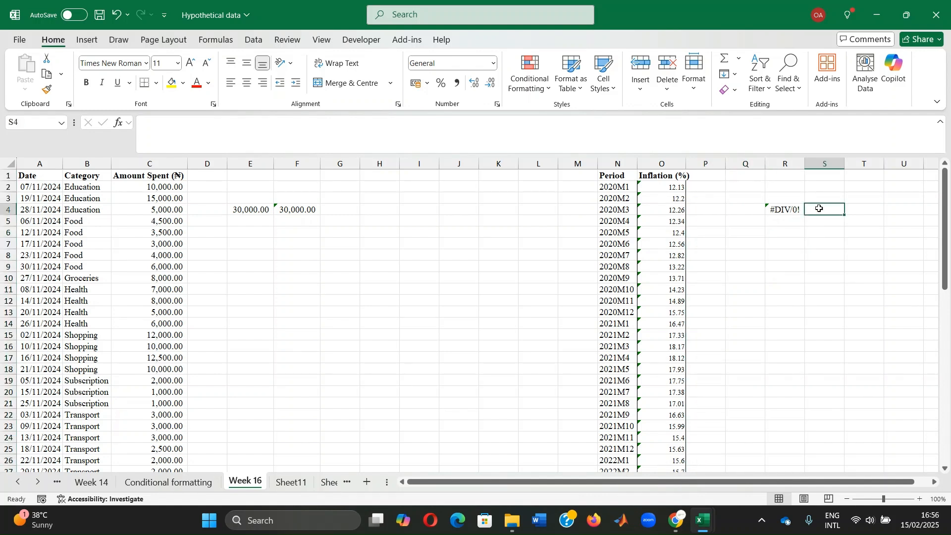
pyautogui.write('=averag')
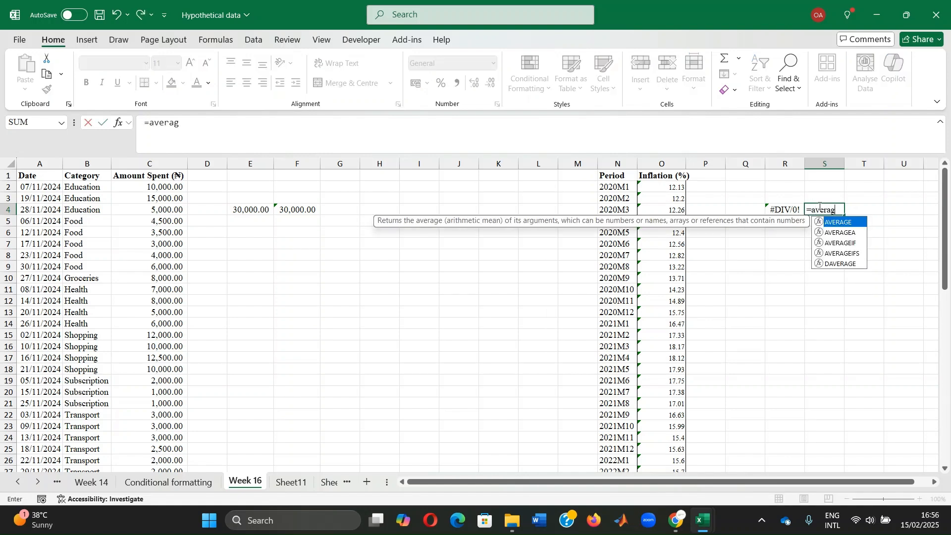
pyautogui.write('e(')
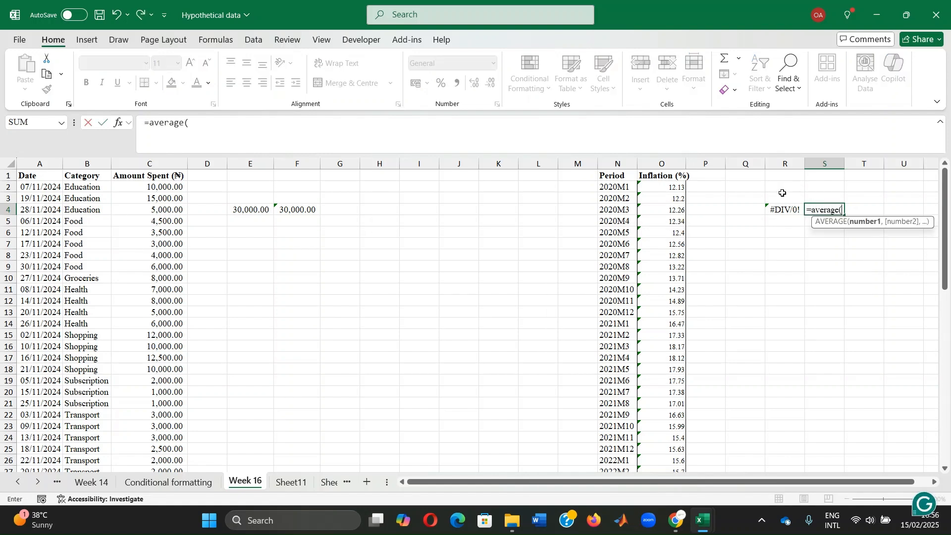
pyautogui.moveTo(696, 188); pyautogui.dragTo(703, 210)
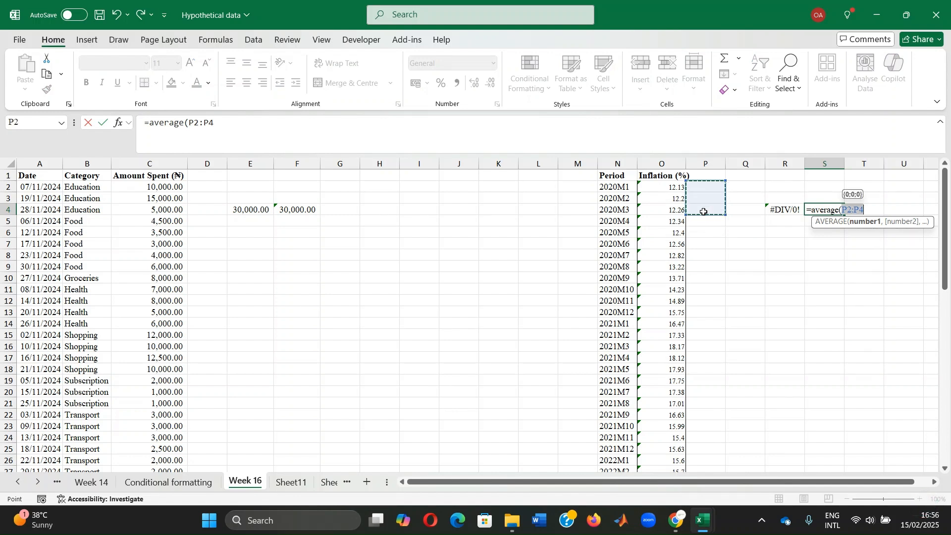
pyautogui.write(')')
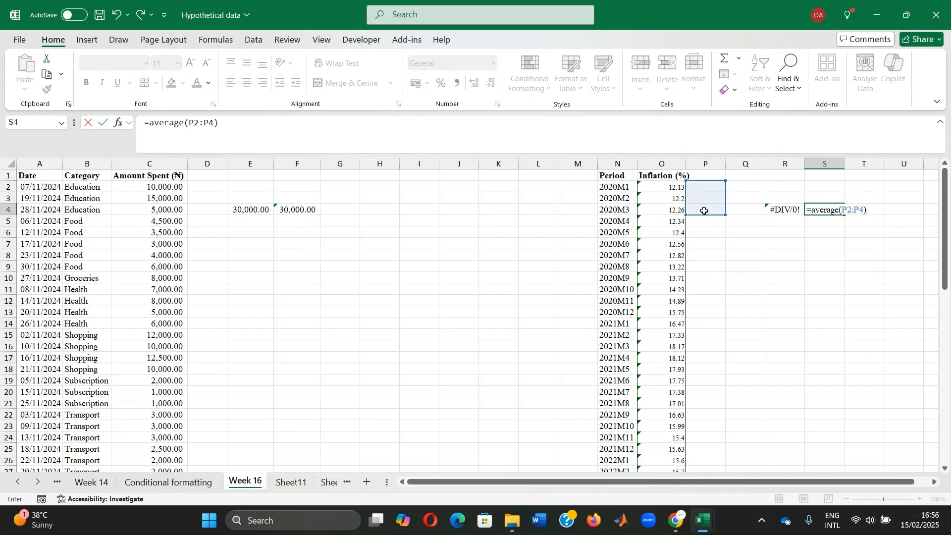
pyautogui.press('Return')
# Step: Enter the formula =VALUE(O2) in cell P2 to convert the first inflation entry from text to a number
pyautogui.click(711, 189)
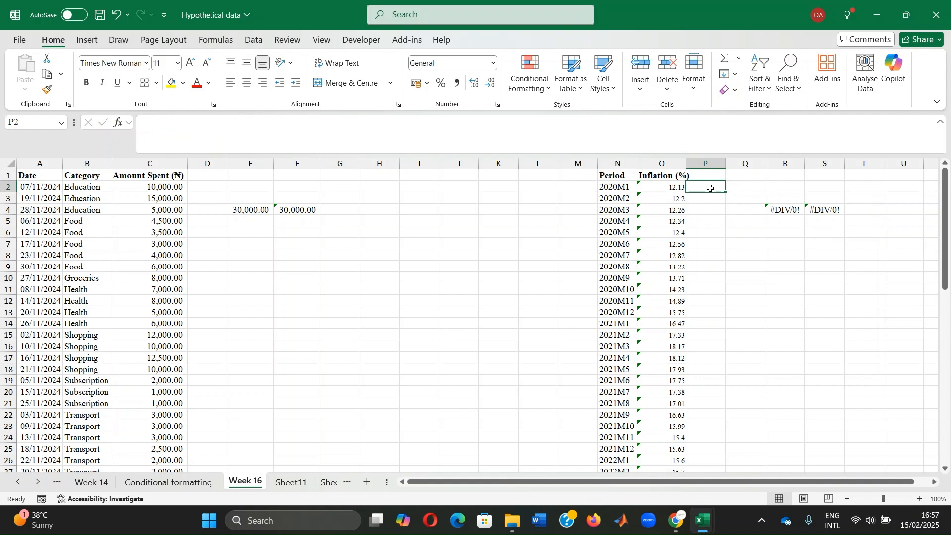
pyautogui.write('=va')
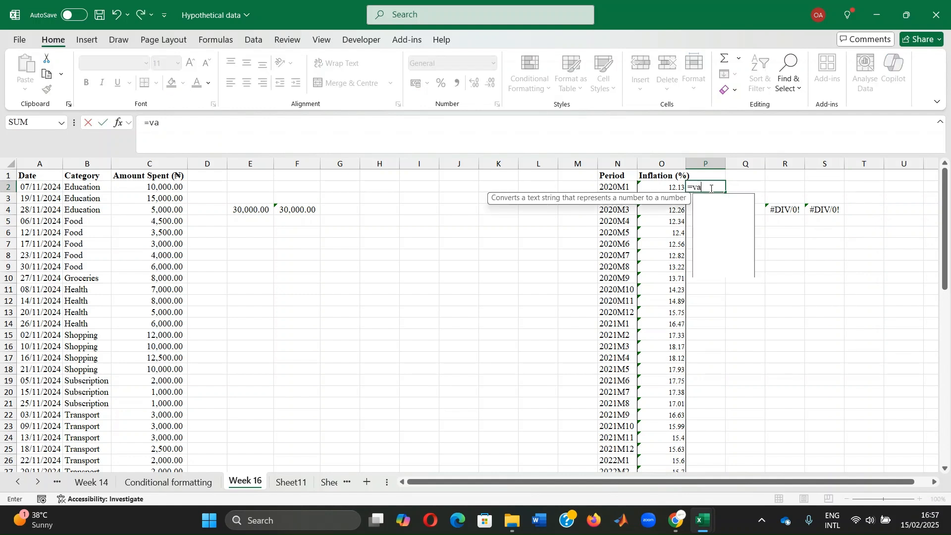
pyautogui.write('lue(')
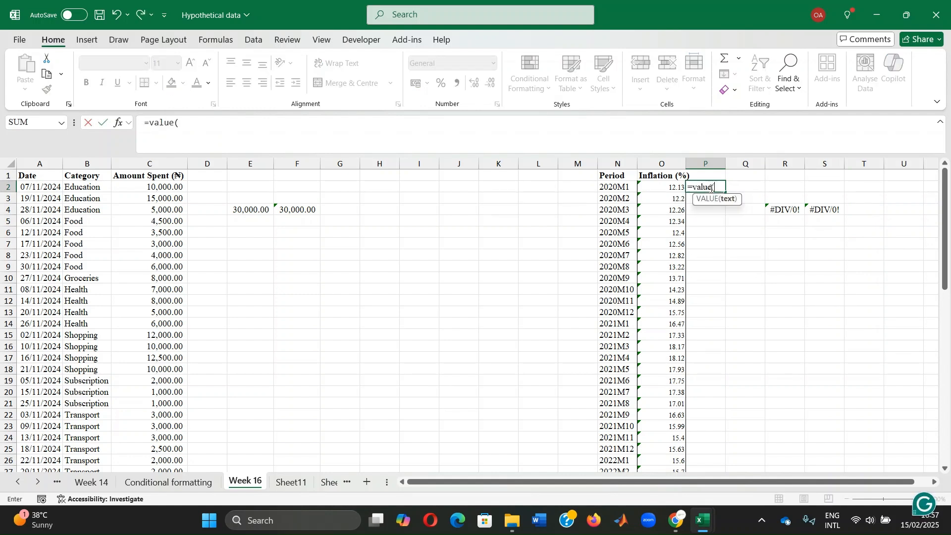
pyautogui.click(668, 187)
pyautogui.write(')')
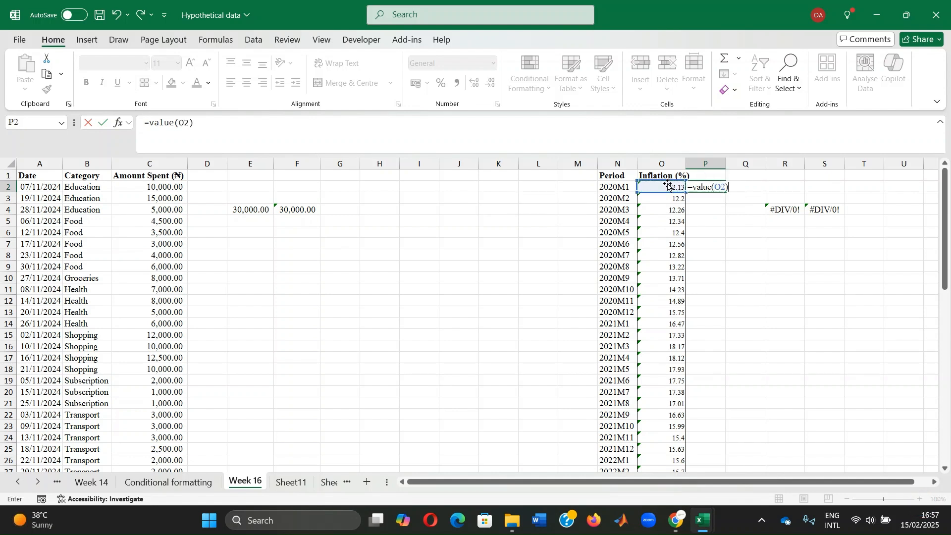
pyautogui.hotkey('ctrl', 'Return')
pyautogui.press('Return')
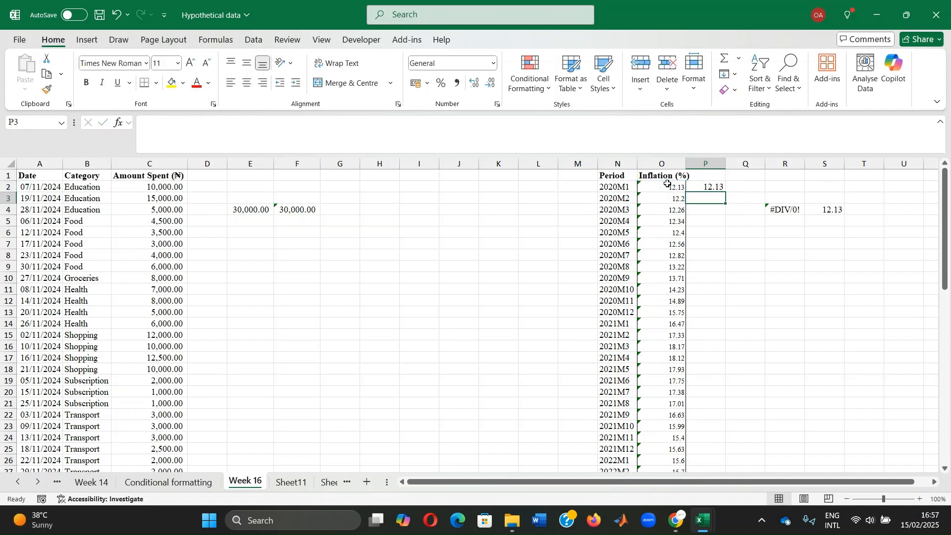
# Step: Fill the VALUE formula from P2 down column P alongside all the inflation data
pyautogui.click(717, 188)
pyautogui.hotkey('ctrl', 'shift', 'Down')
pyautogui.hotkey('ctrl', 'd')
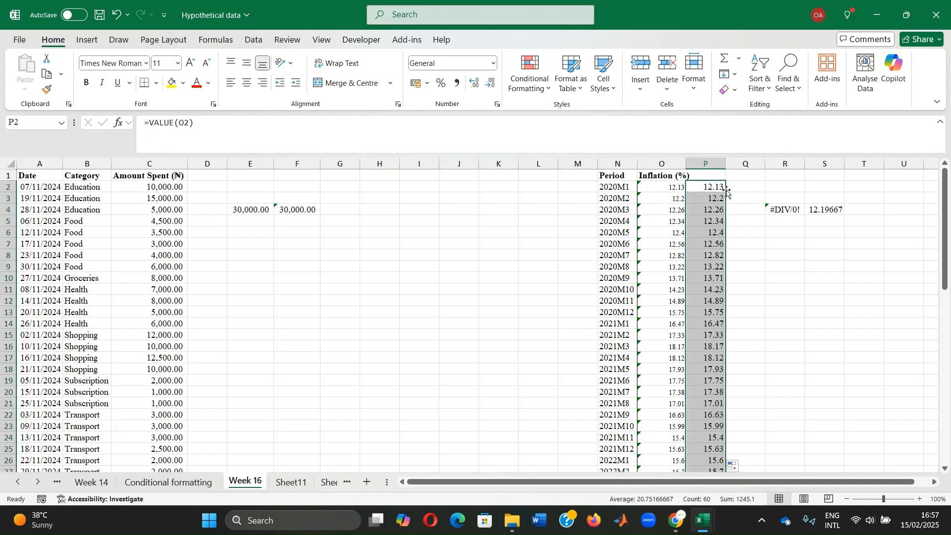
# Step: Fill the AVERAGE formula from S4 down to S9 to produce three-period moving averages
pyautogui.click(836, 206)
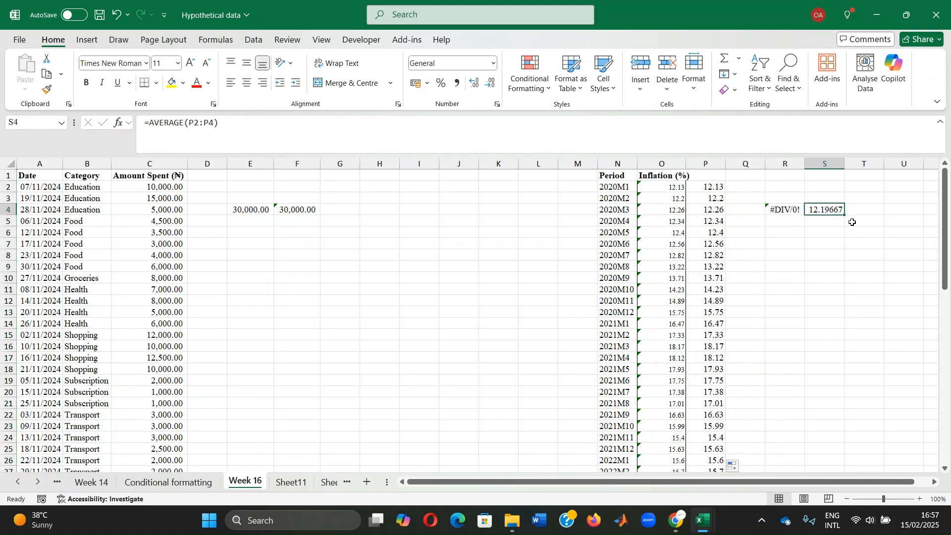
pyautogui.moveTo(846, 217); pyautogui.dragTo(845, 272)
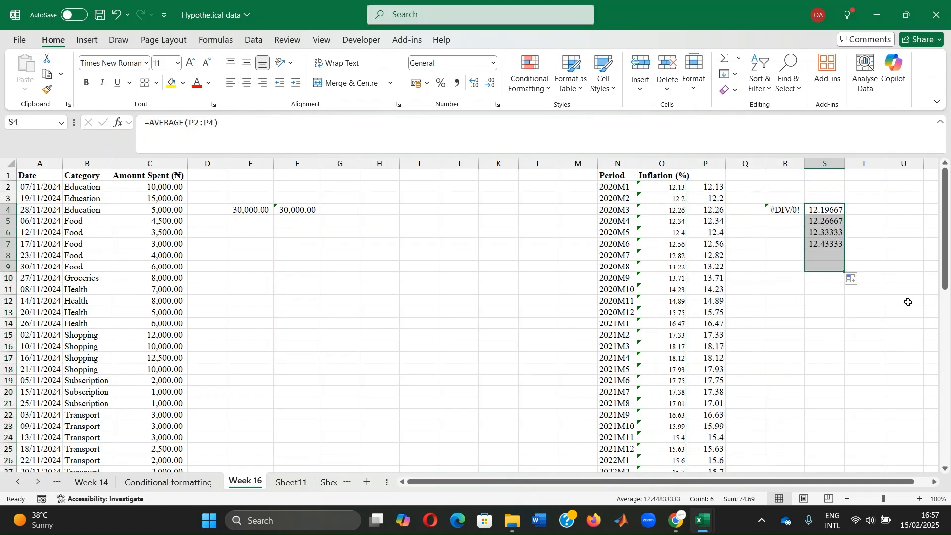
pyautogui.click(870, 207)
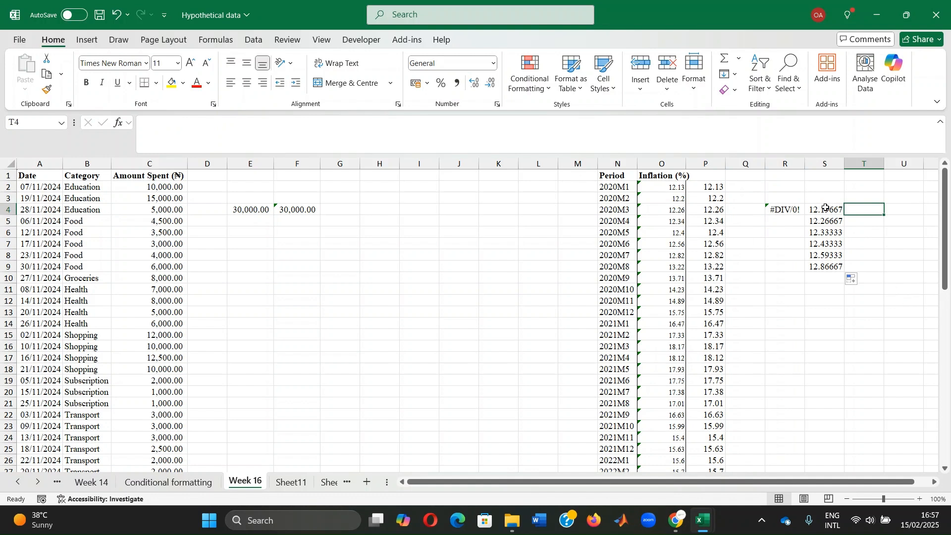
pyautogui.click(829, 209)
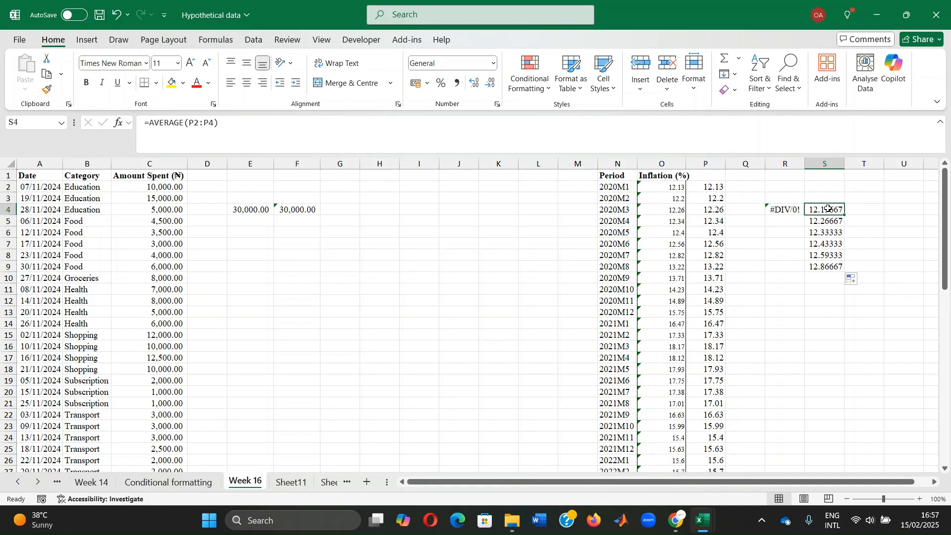
pyautogui.click(865, 212)
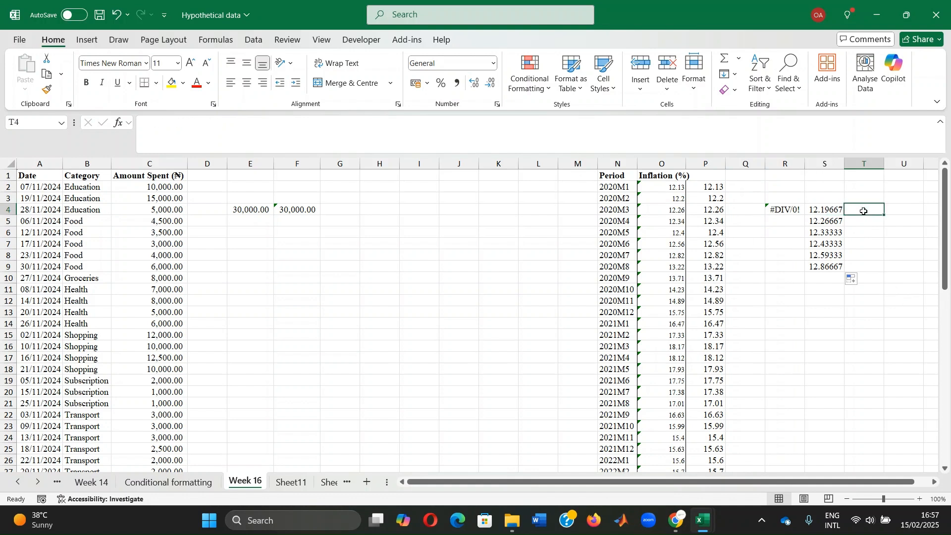